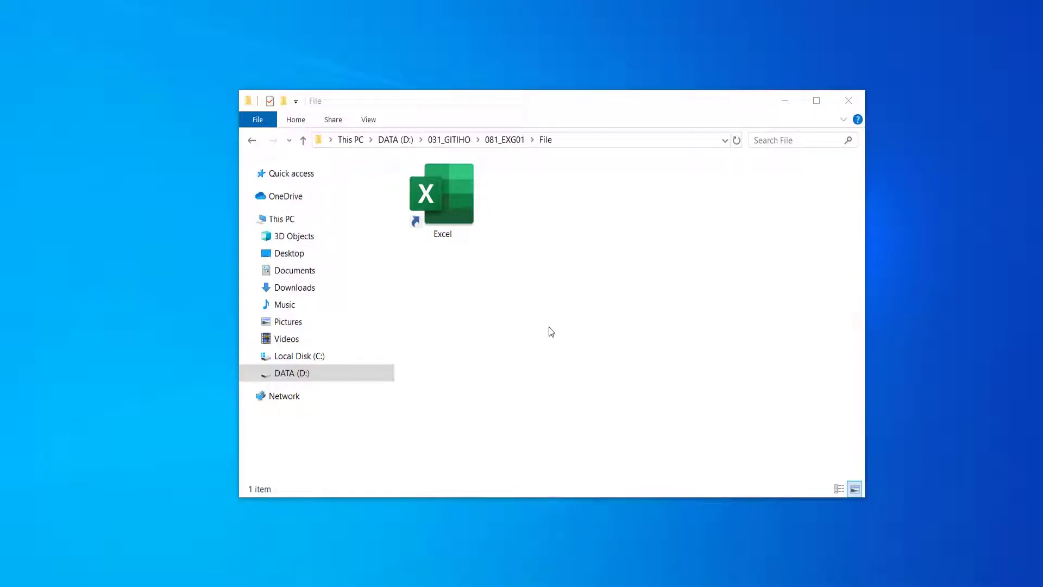
- Launch Excel from its shortcut and create a blank workbook, Book1
double_click(455, 205)
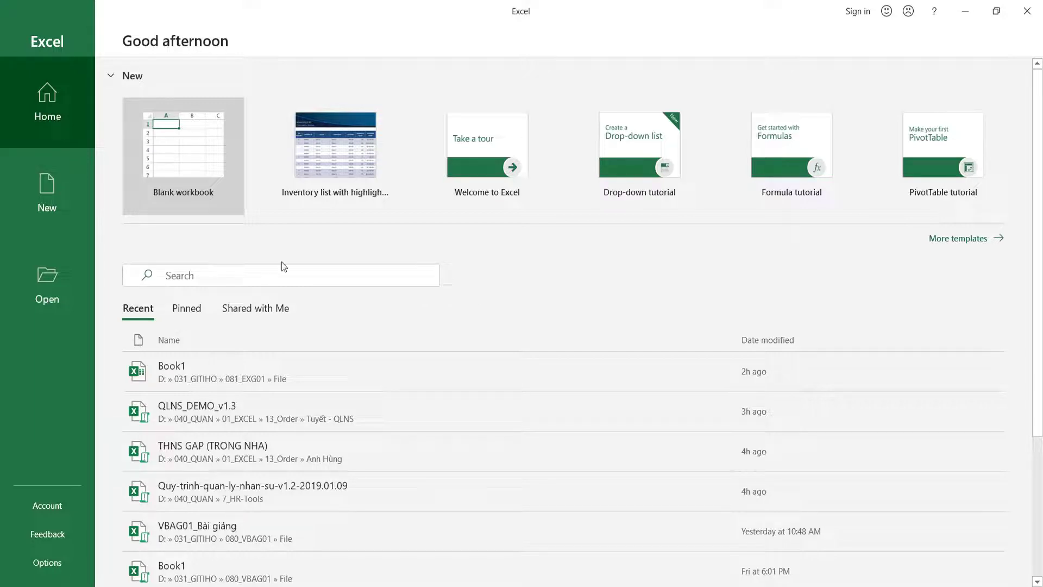
click(194, 154)
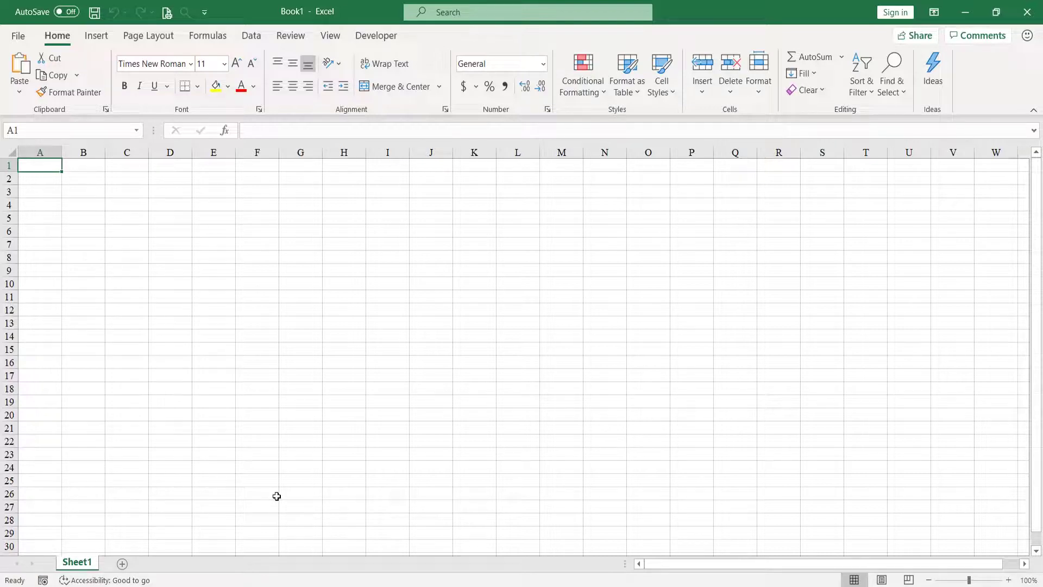
- Add six new worksheets so the workbook holds Sheet1 through Sheet7
click(124, 565)
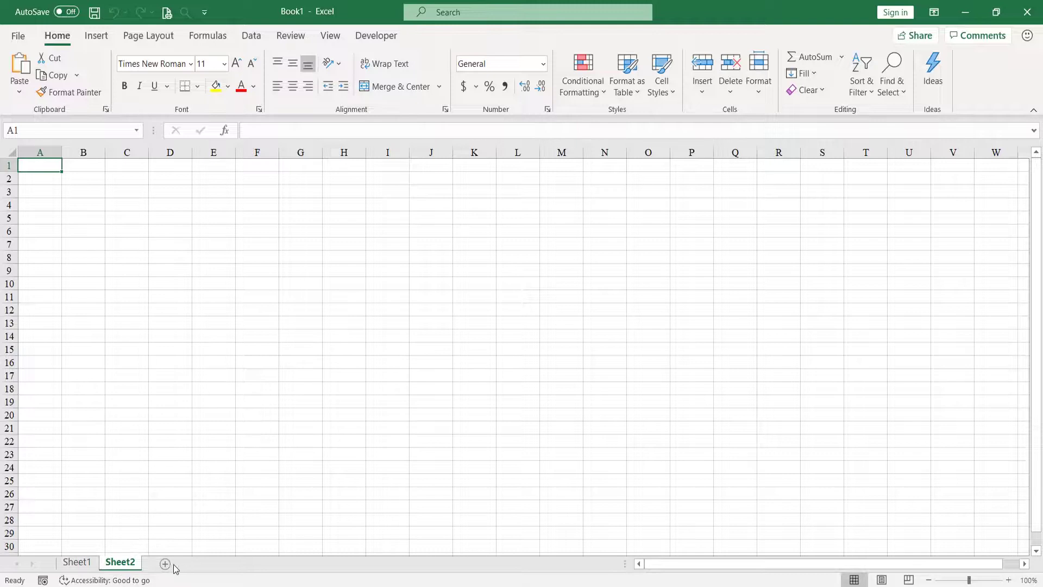
click(186, 564)
click(233, 564)
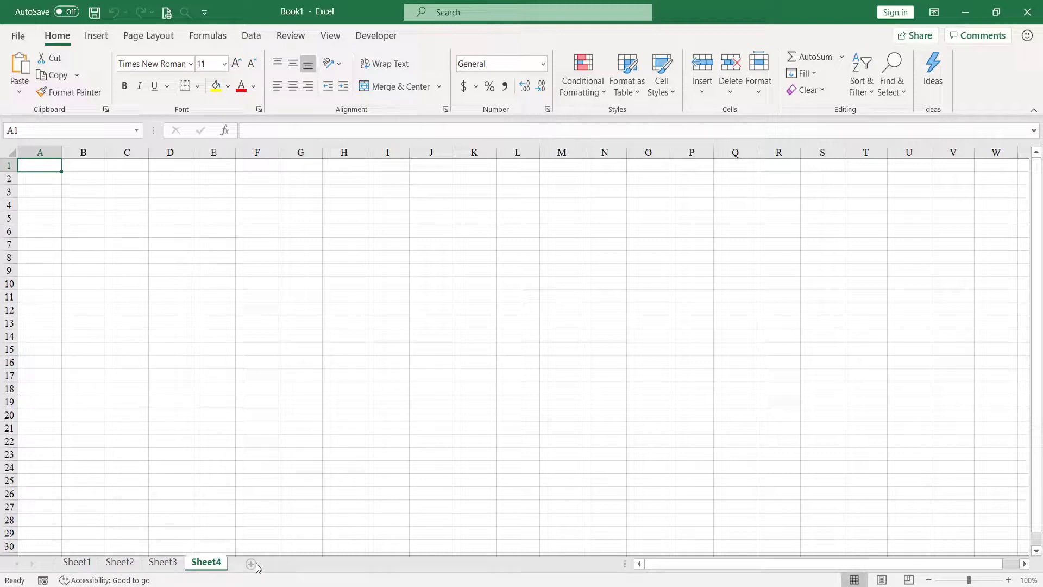
click(288, 564)
click(336, 564)
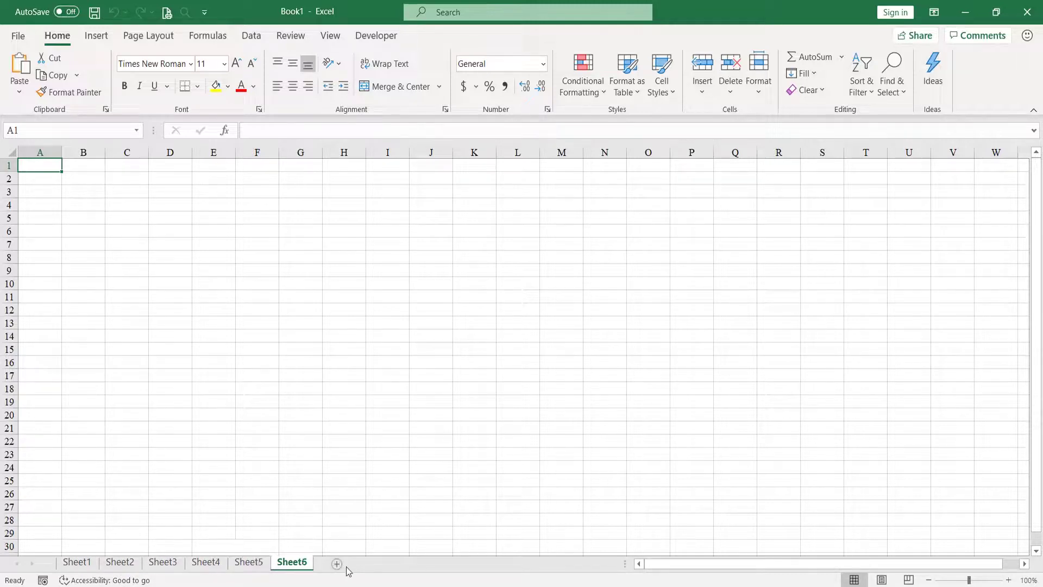
click(336, 564)
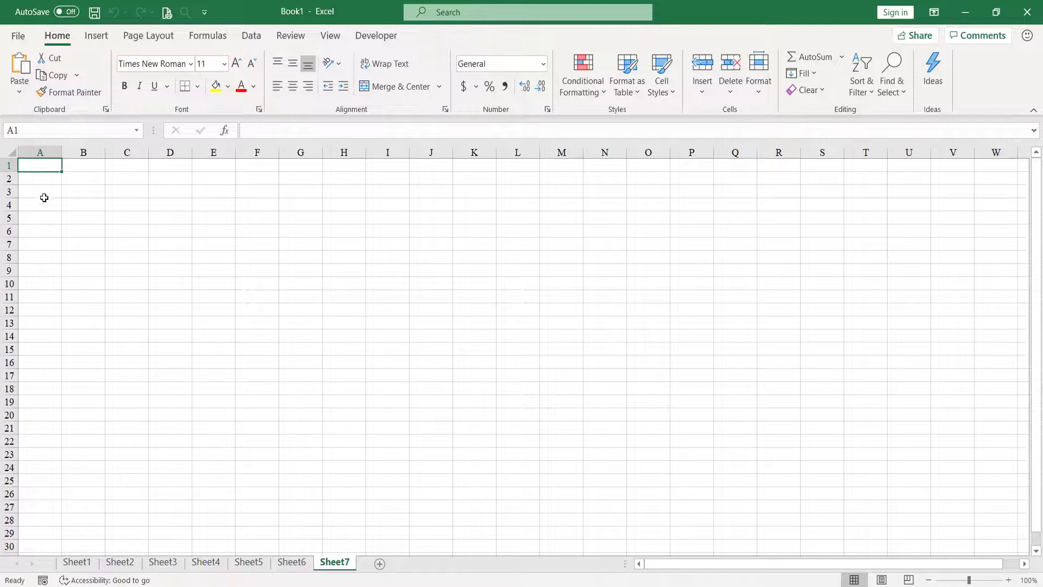
- Return to Sheet1, select A1:U26, then A3, and scroll the grid down and back up
click(81, 562)
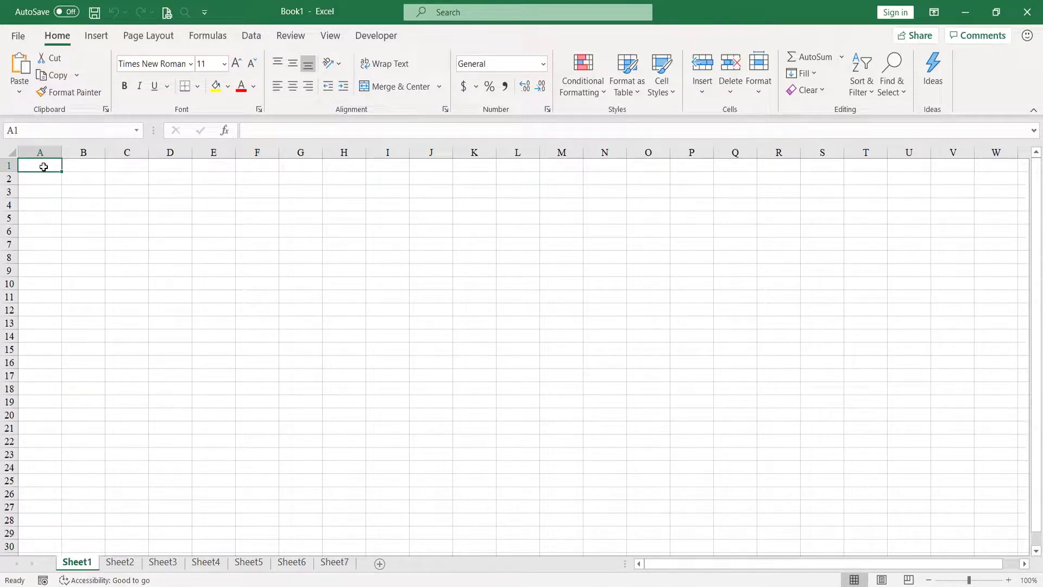
drag(44, 167, 912, 497)
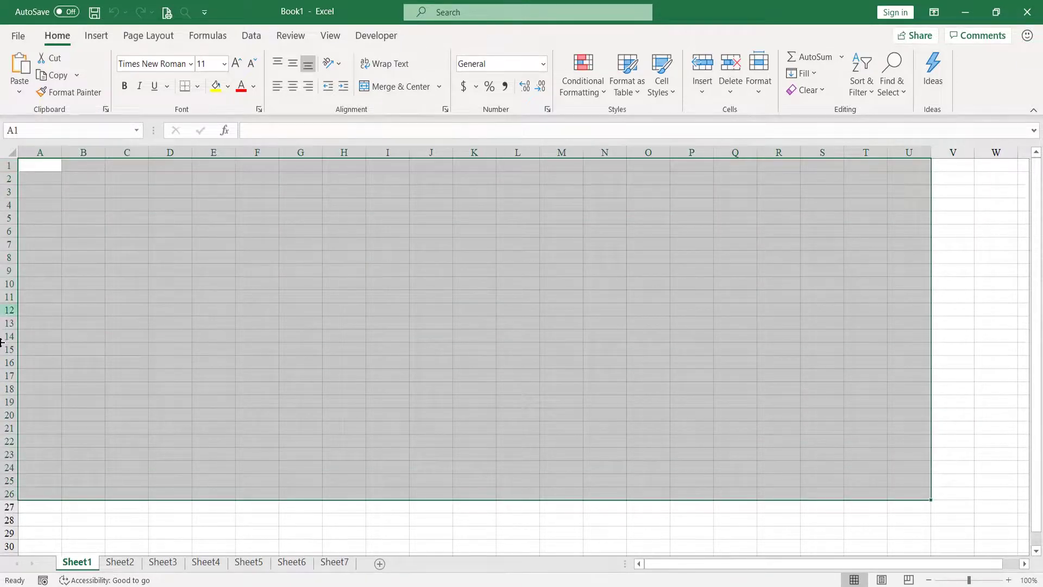
click(48, 192)
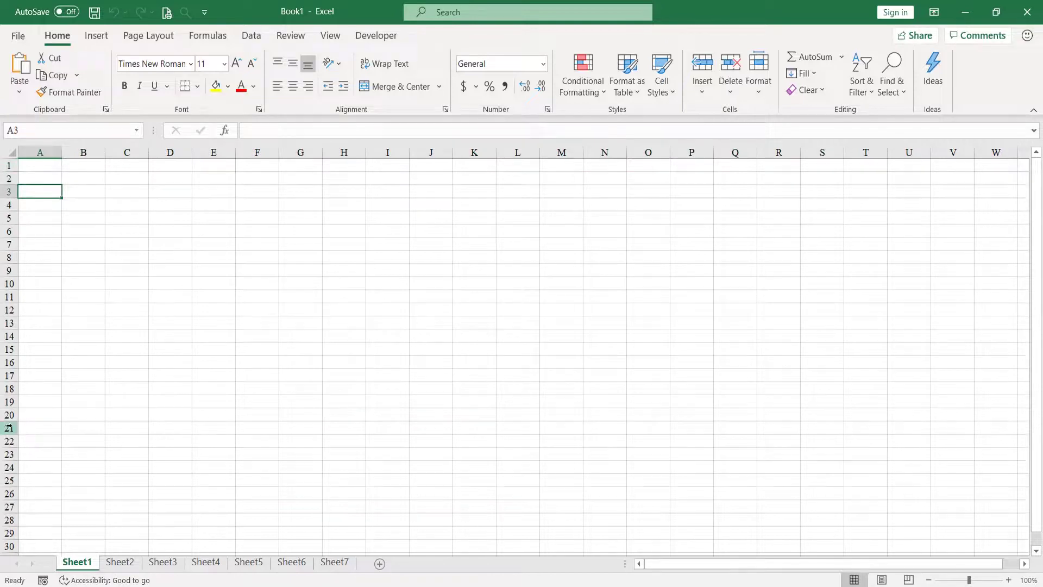
scroll(11, 426, down, 4)
scroll(11, 427, down, 2)
scroll(16, 401, down, 3)
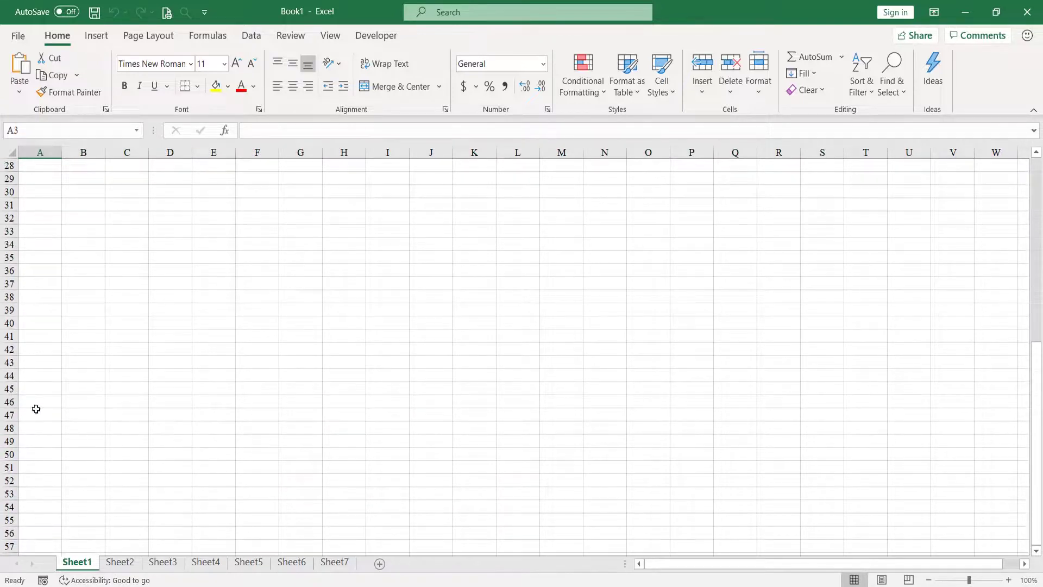
scroll(76, 348, up, 3)
scroll(76, 348, up, 6)
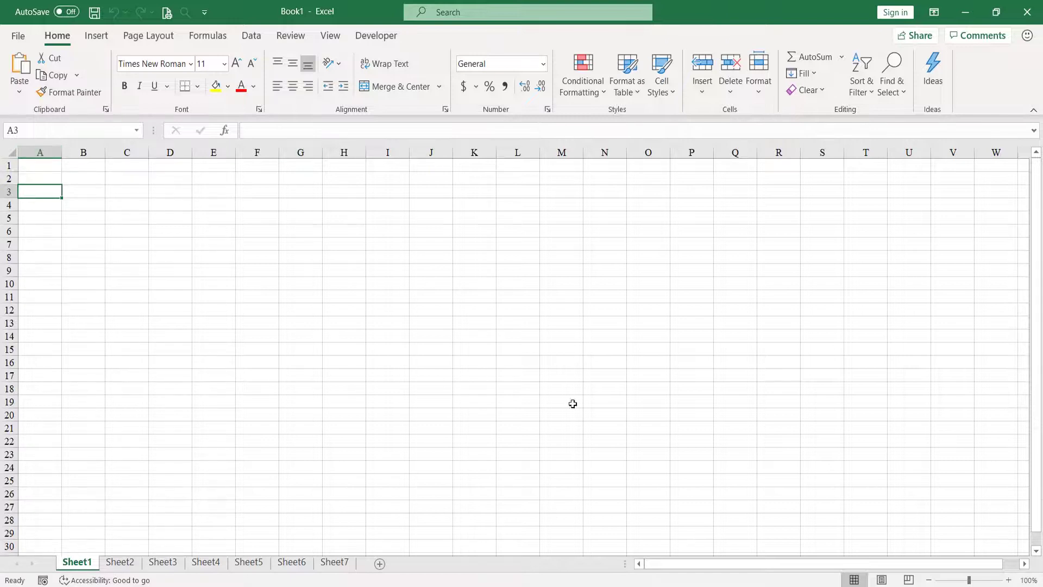
- Select cells D12, A1 and B1 in turn, finishing with A1 selected
mouse_move(686, 565)
mouse_down()
mouse_move(809, 566)
mouse_move(659, 566)
mouse_up()
click(158, 311)
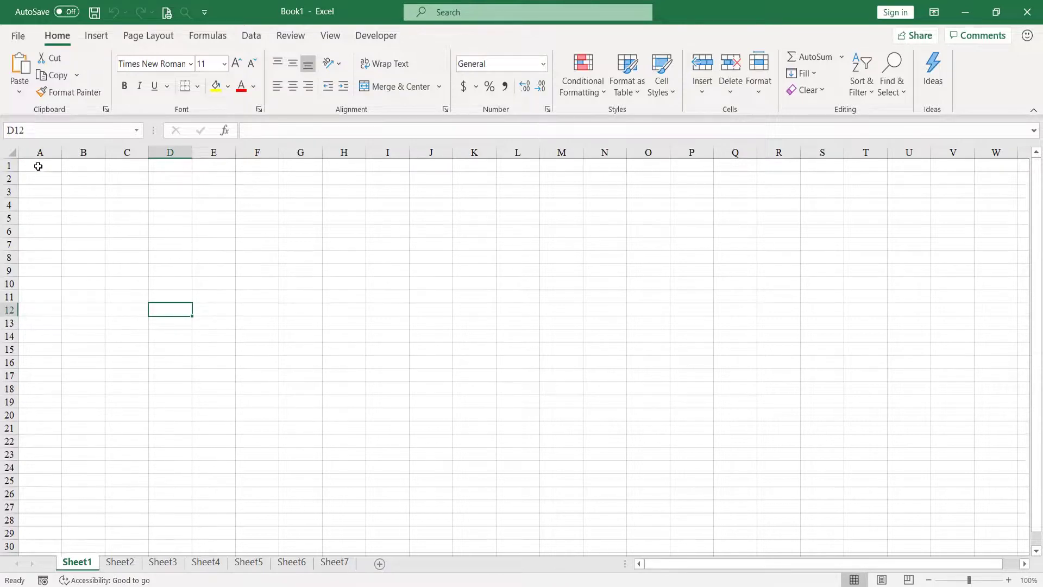
click(38, 166)
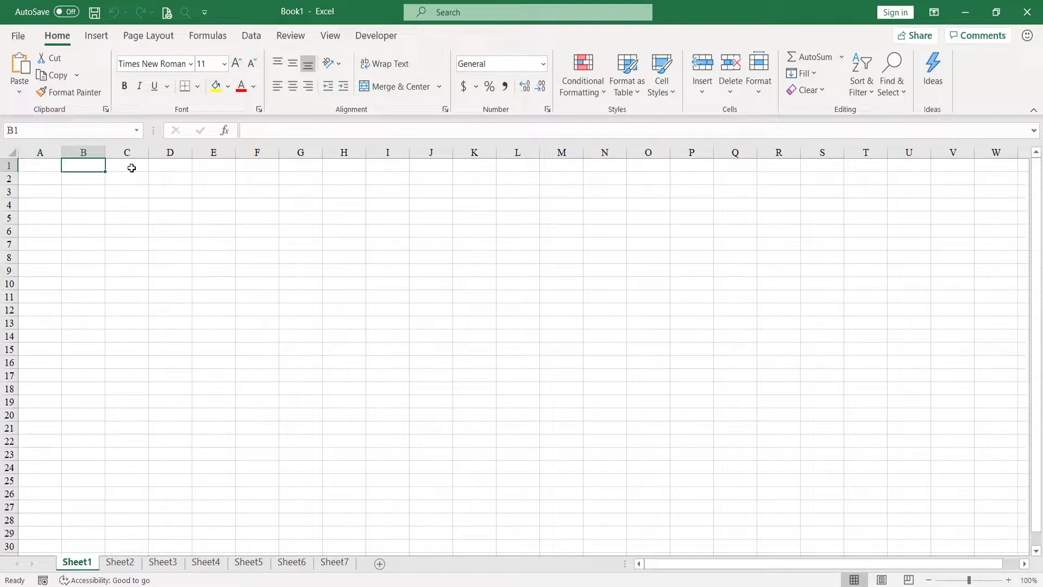
click(128, 190)
click(54, 168)
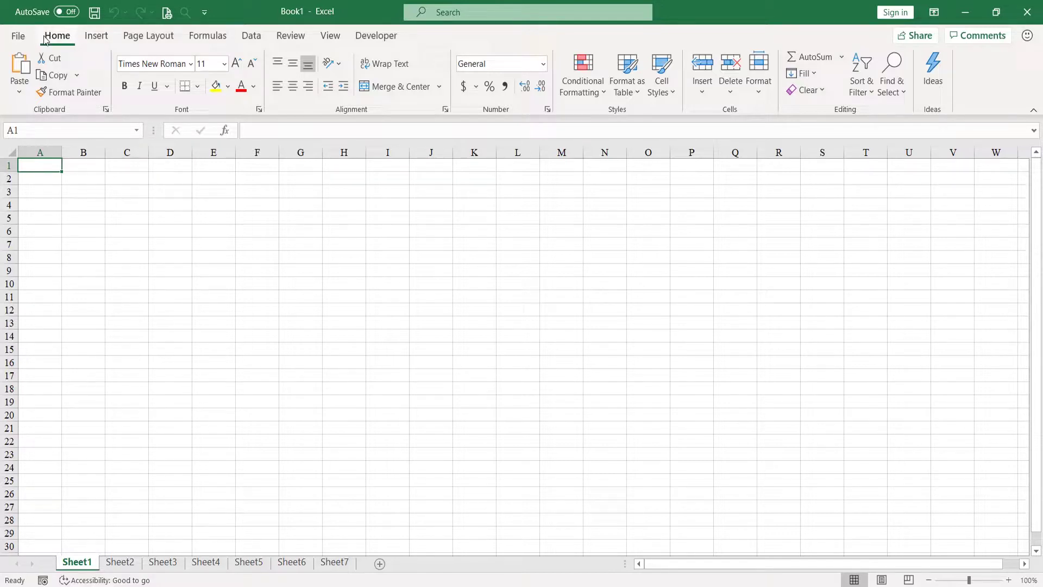
- Browse the Insert, Page Layout, Formulas and Data ribbon tabs, ending back on Home
click(104, 38)
click(144, 38)
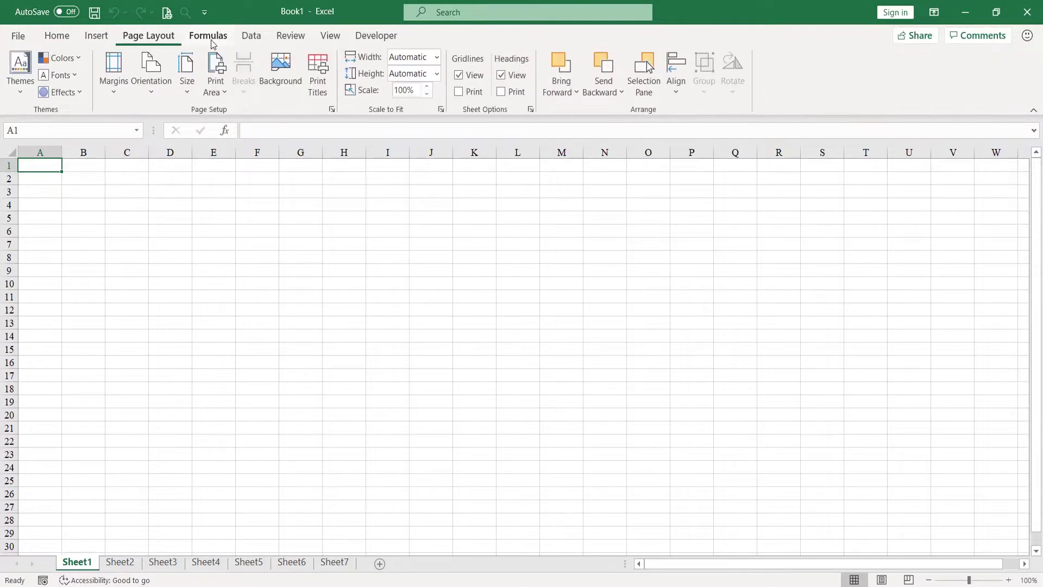
click(209, 35)
click(251, 35)
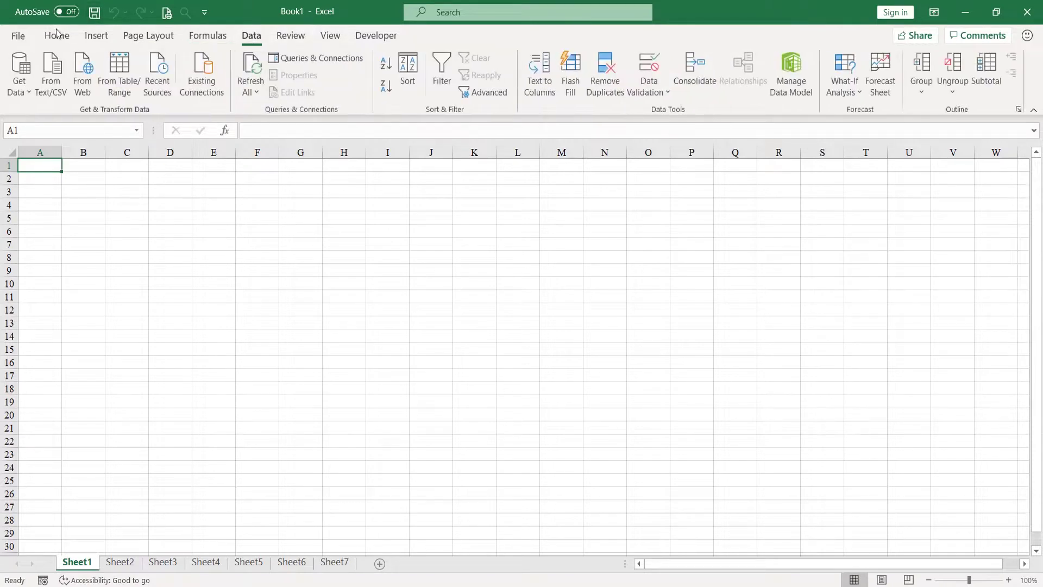
click(57, 36)
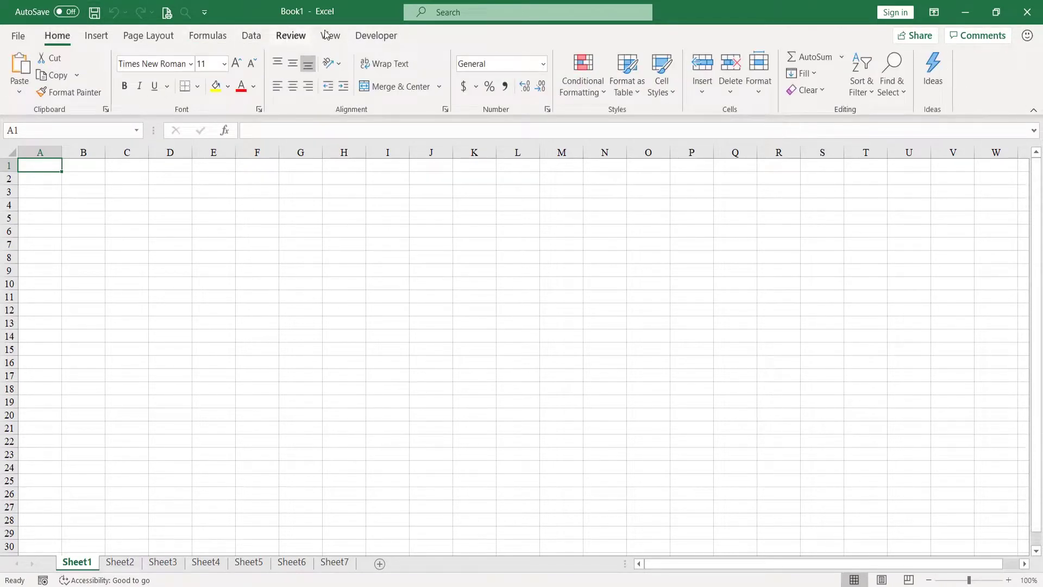
click(97, 36)
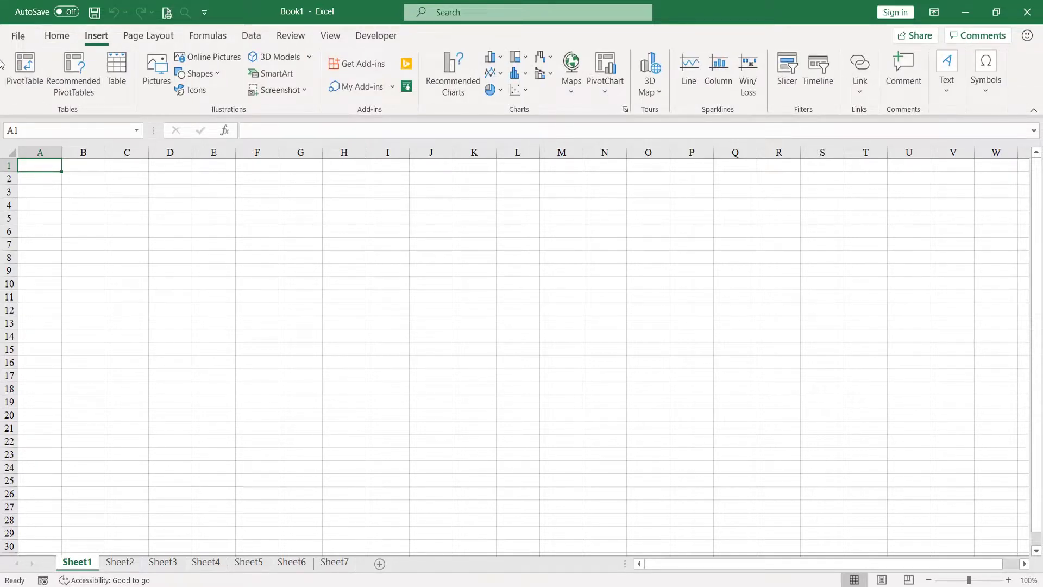
click(146, 36)
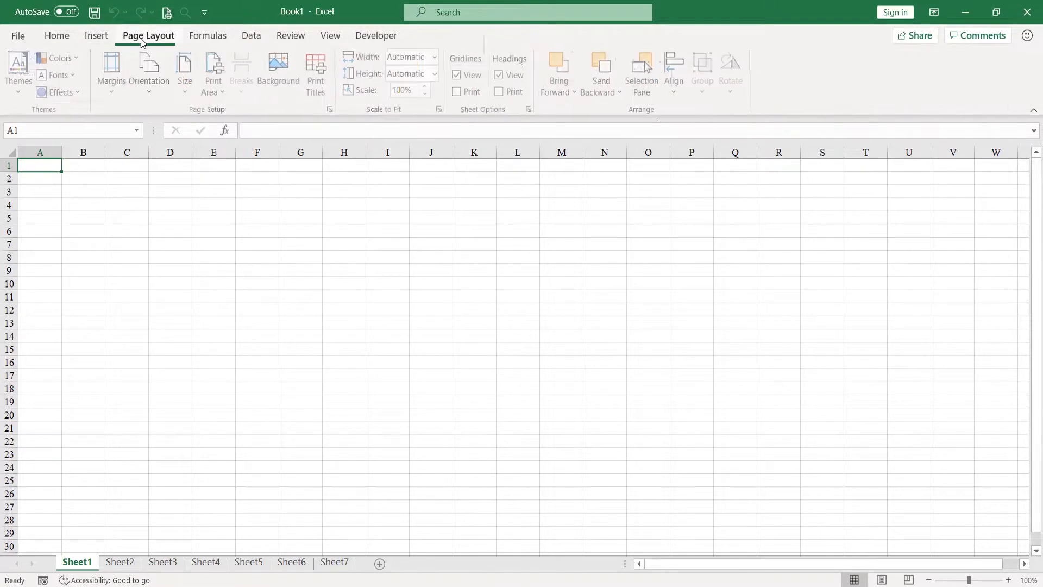
click(49, 38)
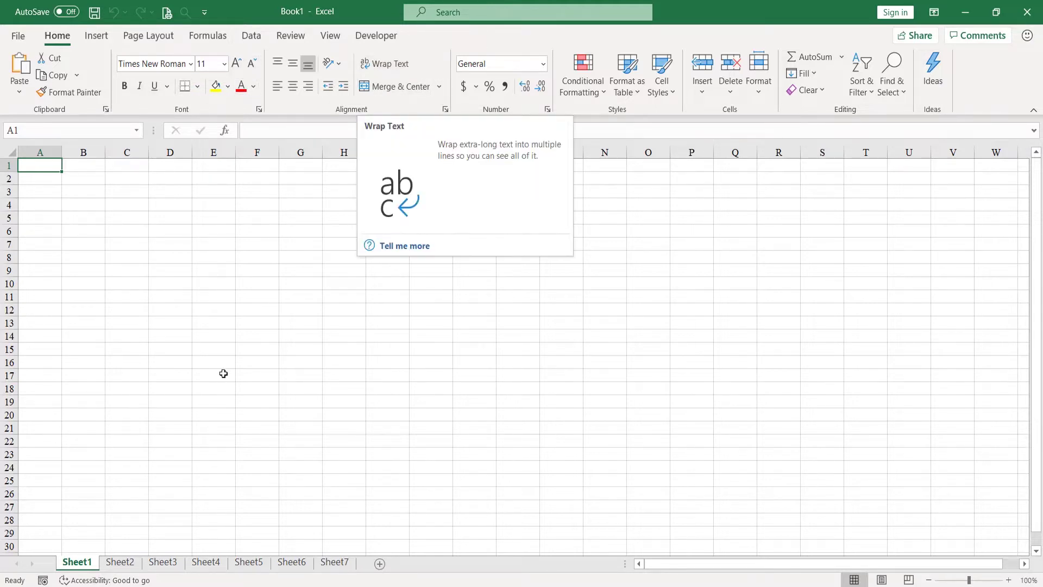
- Open Book1's File backstage showing new workbook templates and recent files
click(18, 38)
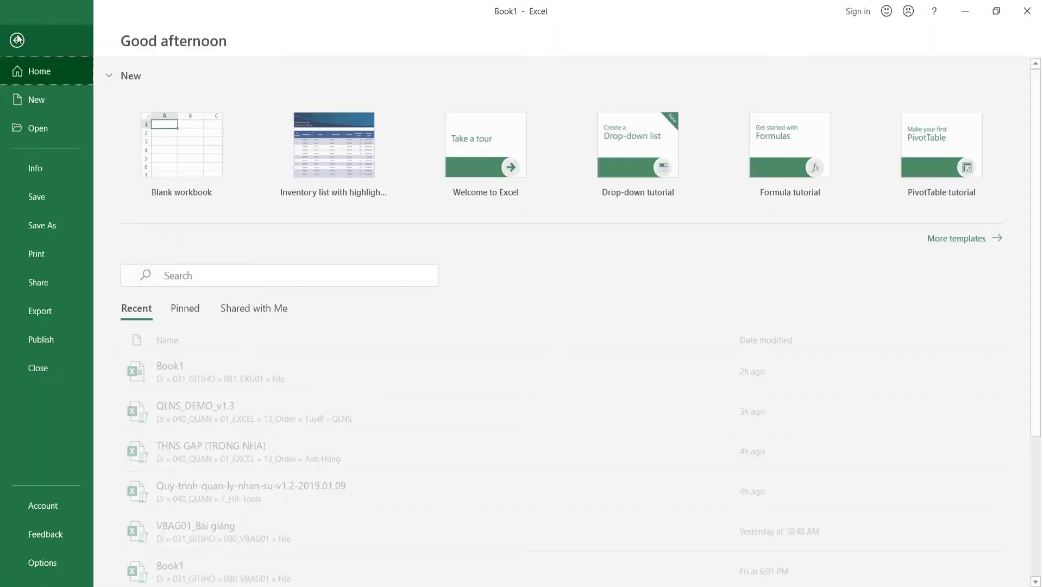